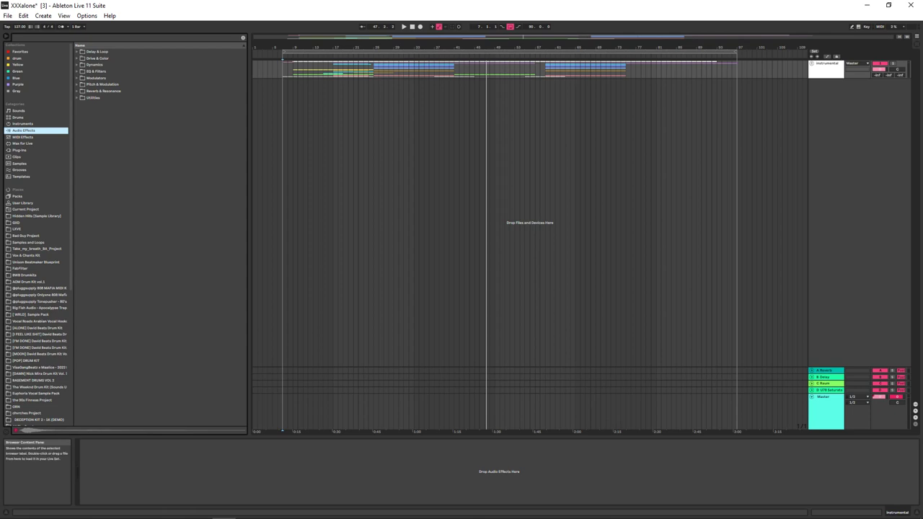
Step: Hide the browser to widen the arrangement and unfold the instrumental group to show its tracks
left_click_drag(250, 231, 31, 231)
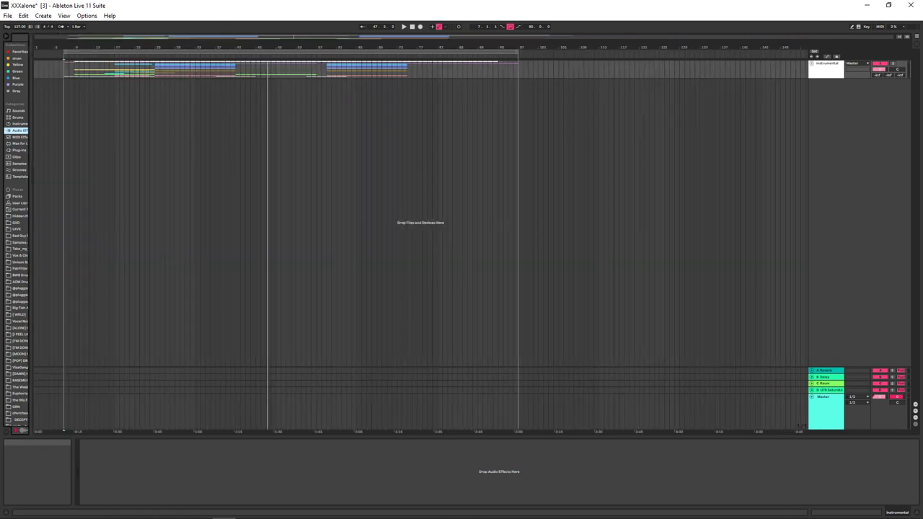
left_click(6, 36)
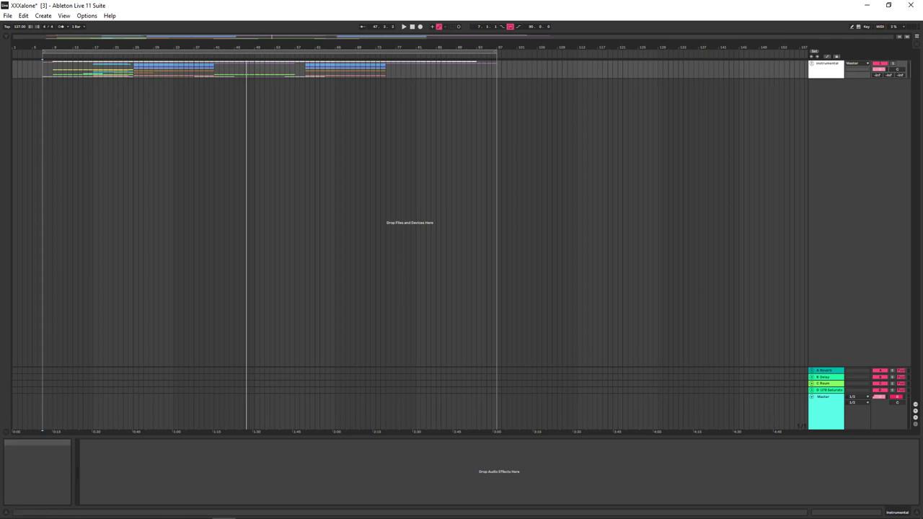
left_click(812, 63)
scroll(289, 73, "down", 5)
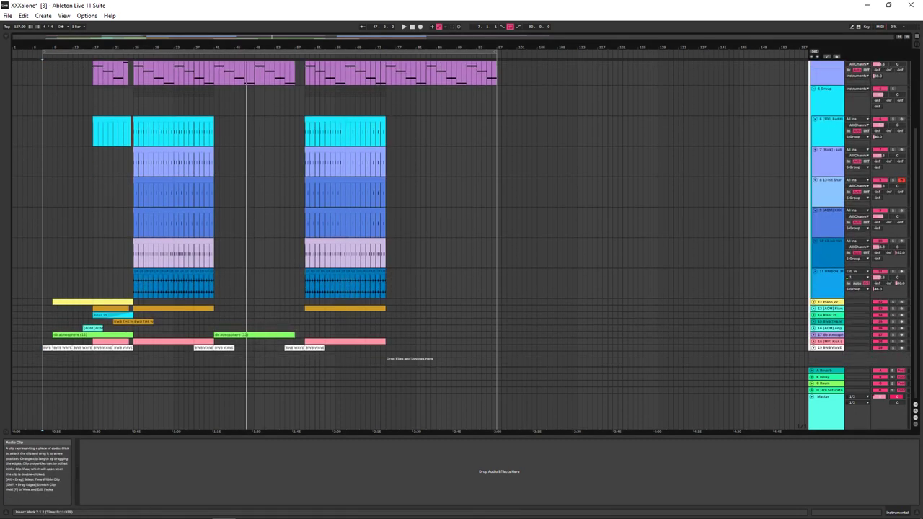
Step: Play the arrangement from bar 7 and view the device chains of the drum group's tracks, from the kick to the melody loop
left_click(42, 162)
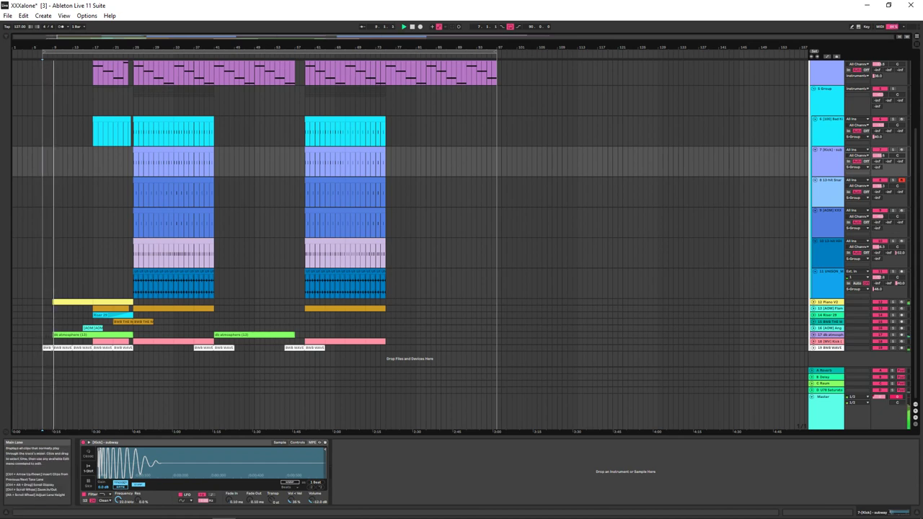
left_click(830, 120)
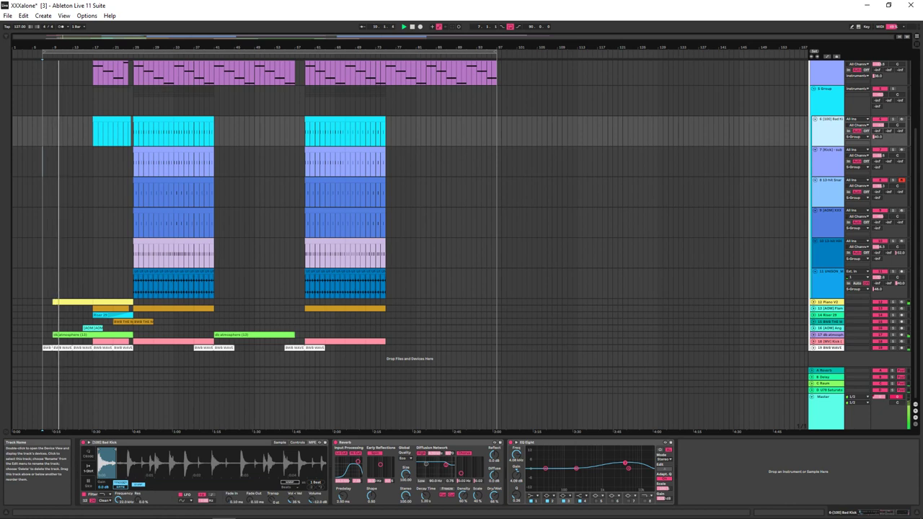
left_click(829, 151)
left_click(830, 181)
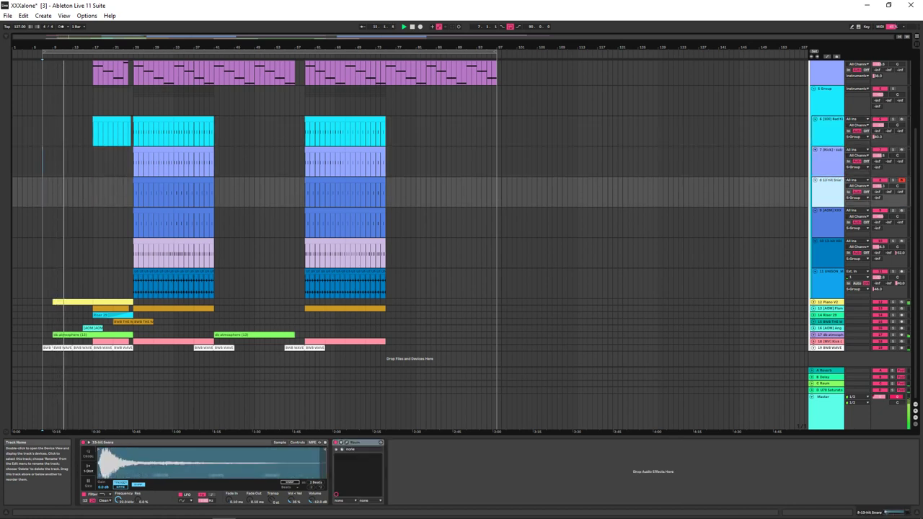
left_click(830, 211)
left_click(829, 242)
left_click(829, 272)
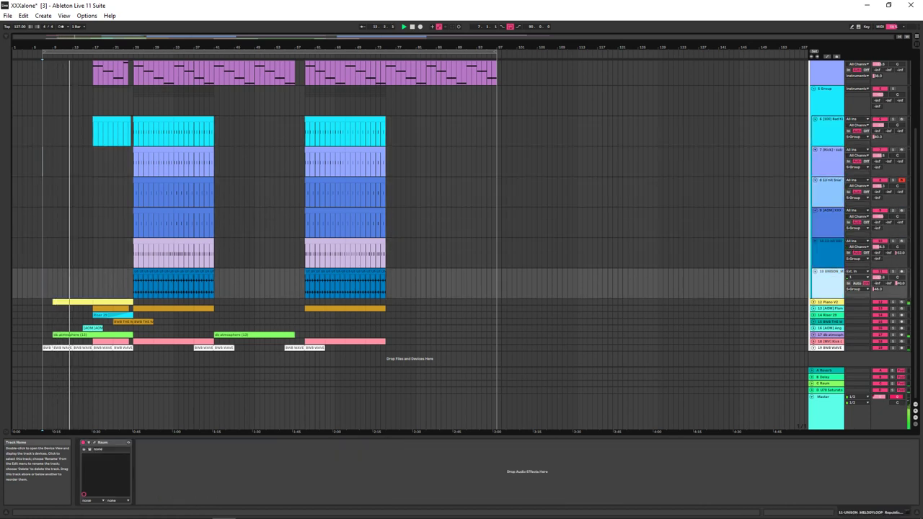
Step: Unfold the Piano V2 track, open its Piano V2 instrument window for a look, and close it
left_click(814, 302)
scroll(822, 310, "down", 1)
left_click(830, 278)
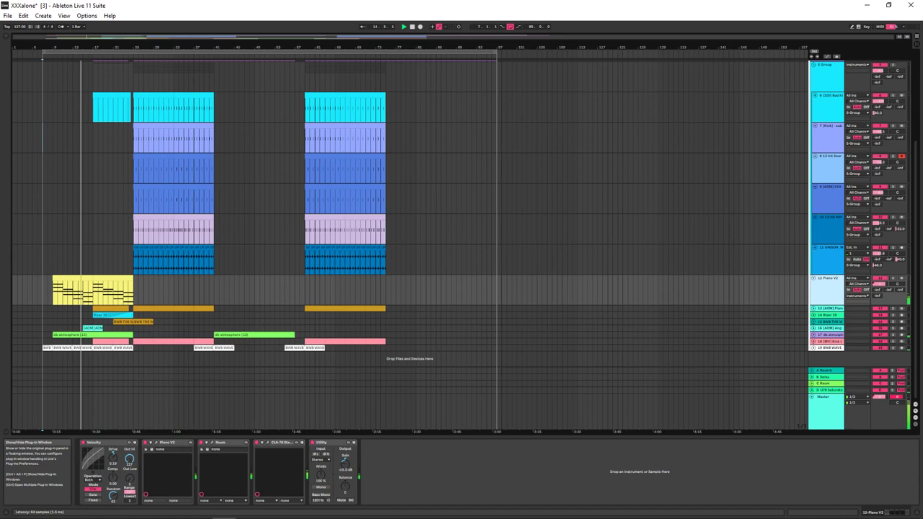
left_click(151, 449)
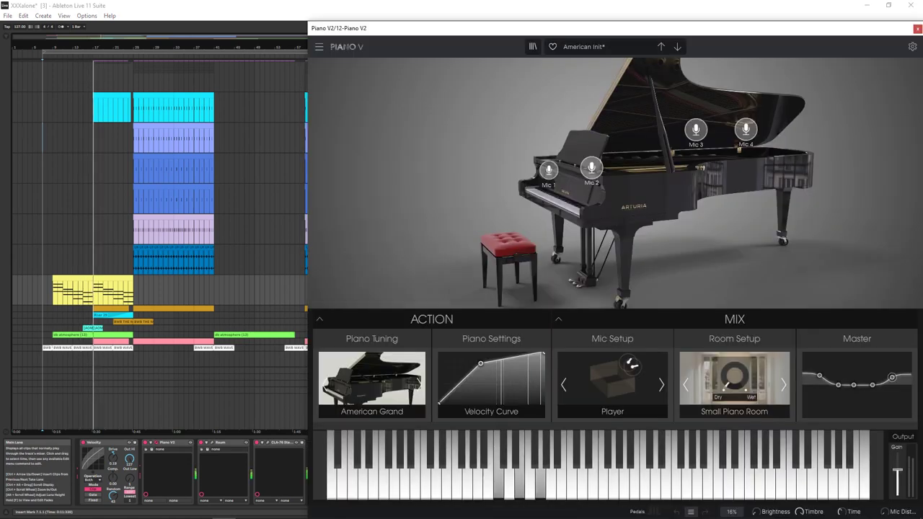
left_click_drag(447, 28, 342, 23)
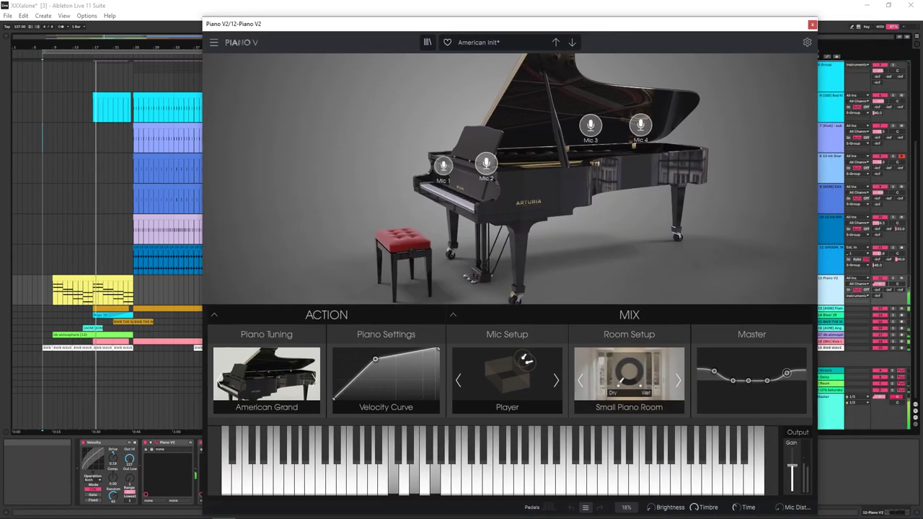
left_click(812, 24)
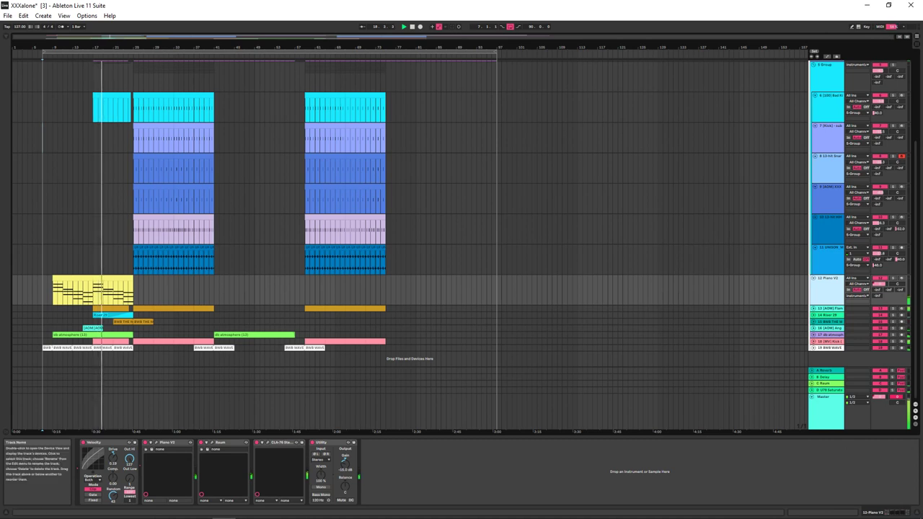
Step: Unfold the [AOM] Flame Kick and riser tracks and inspect their clips leading into the first drop
left_click(816, 308)
left_click(119, 322)
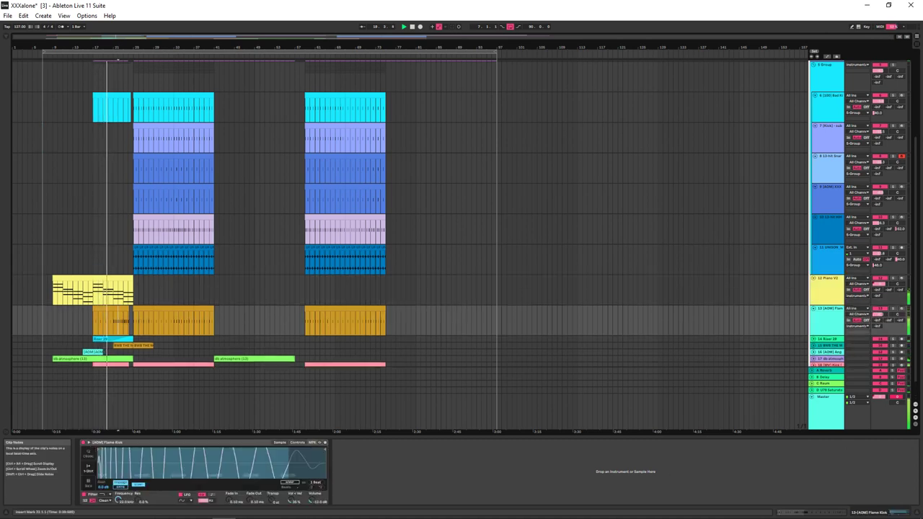
scroll(119, 323, "down", 2)
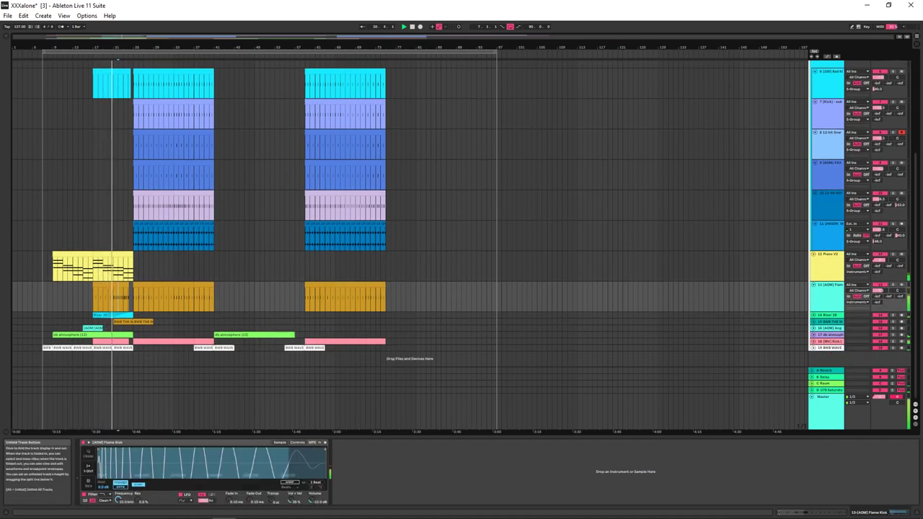
left_click(815, 315)
scroll(108, 297, "up", 5)
scroll(142, 297, "up", 3)
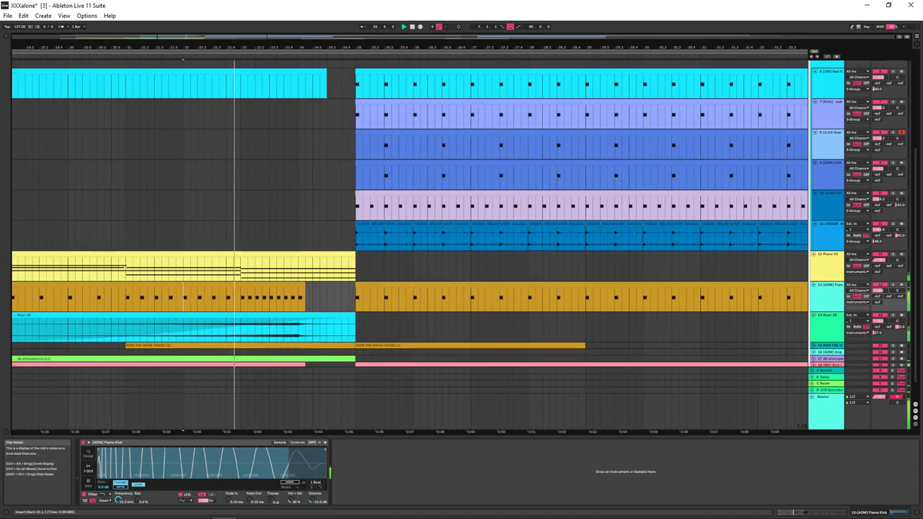
scroll(240, 297, "down", 6)
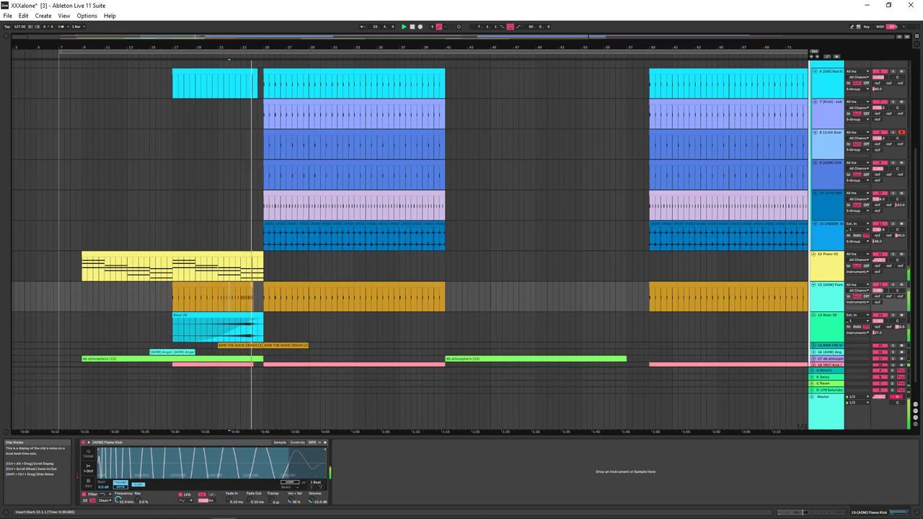
scroll(302, 317, "down", 3)
scroll(303, 317, "down", 2)
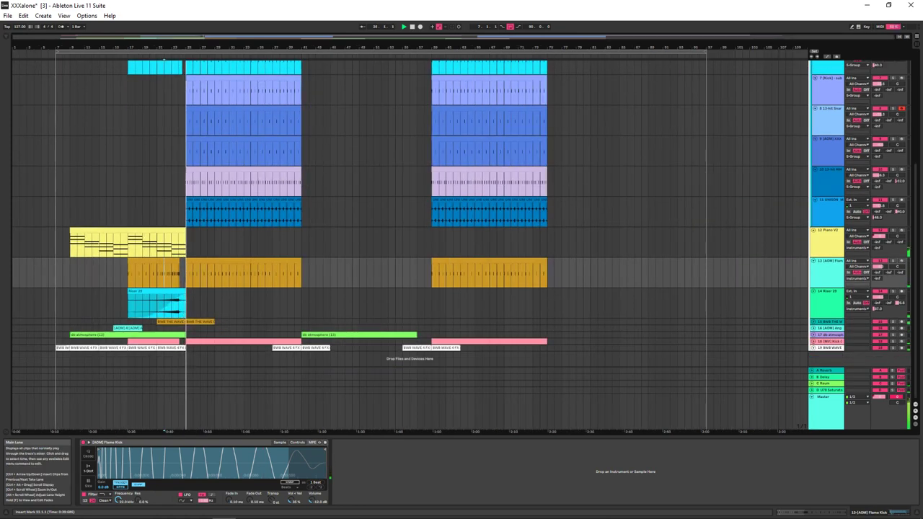
Step: Unfold the remaining tracks below the riser: BWB THE WAVE crash, [AOM] effect, db atmosphere, [MV] Kick and BWB WAVE FX
left_click(813, 322)
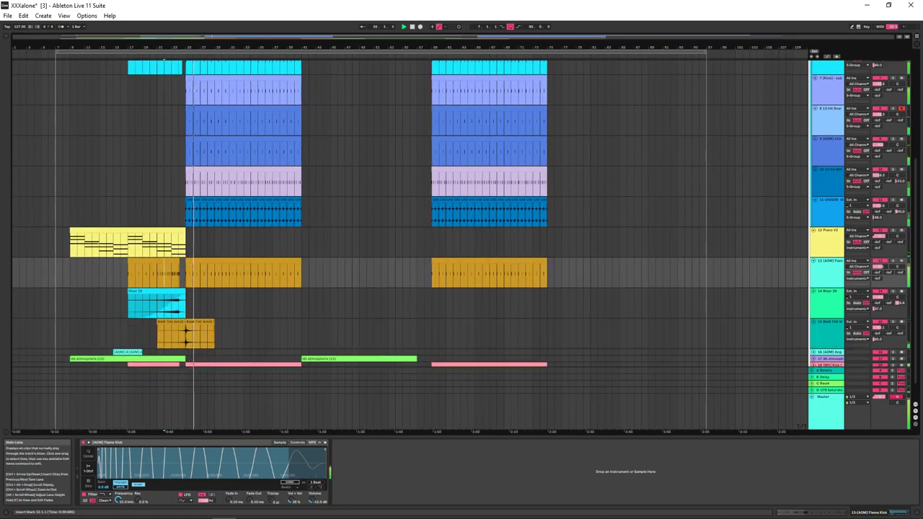
scroll(410, 245, "down", 1)
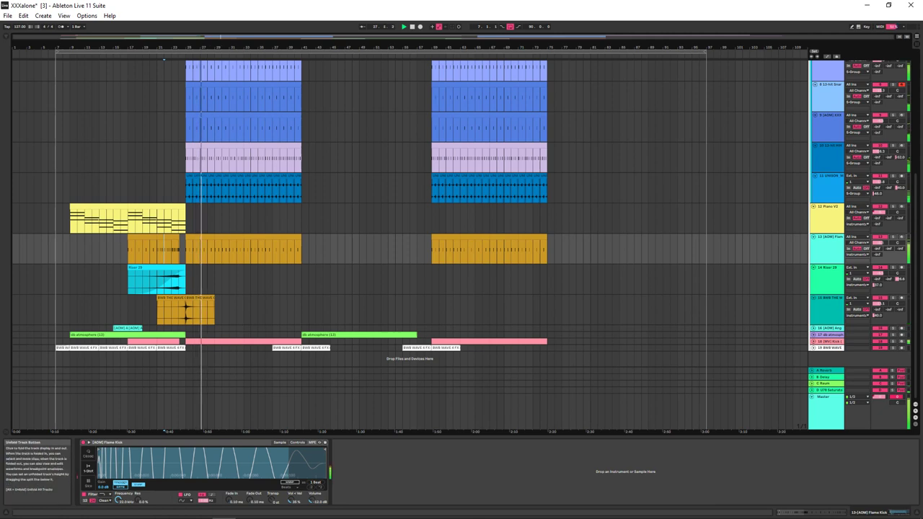
left_click(812, 329)
scroll(410, 245, "down", 2)
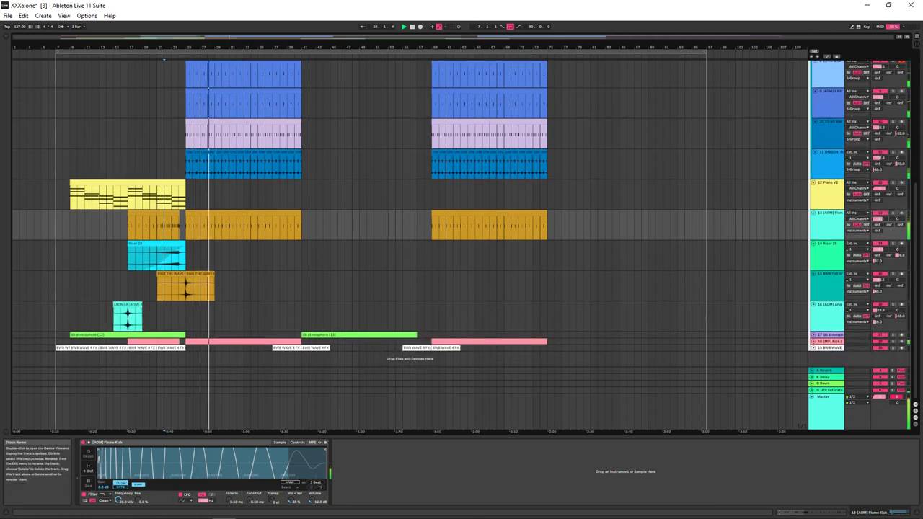
left_click(813, 335)
scroll(410, 245, "down", 1)
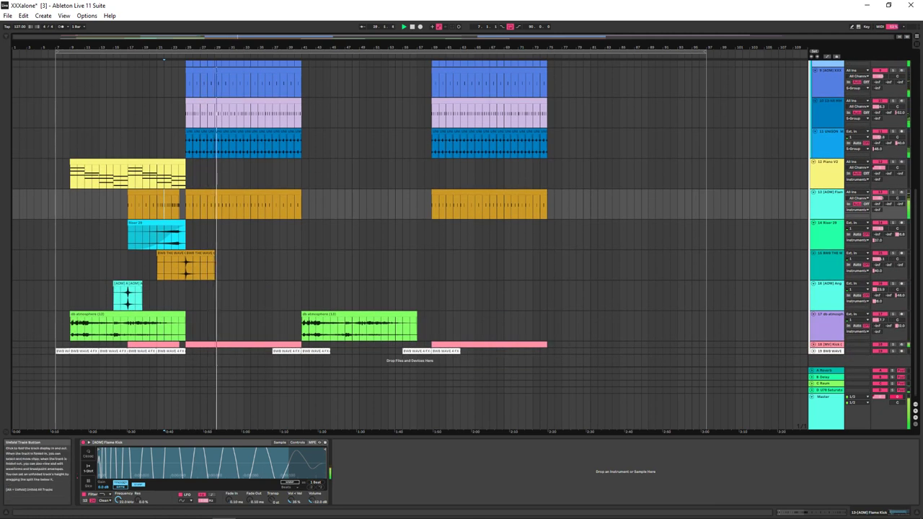
left_click(813, 344)
scroll(409, 245, "down", 1)
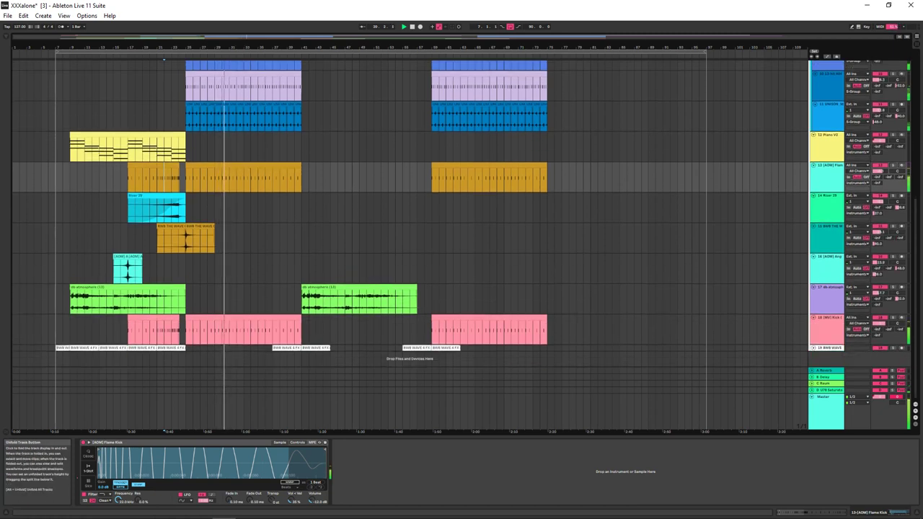
left_click(813, 347)
scroll(409, 245, "down", 1)
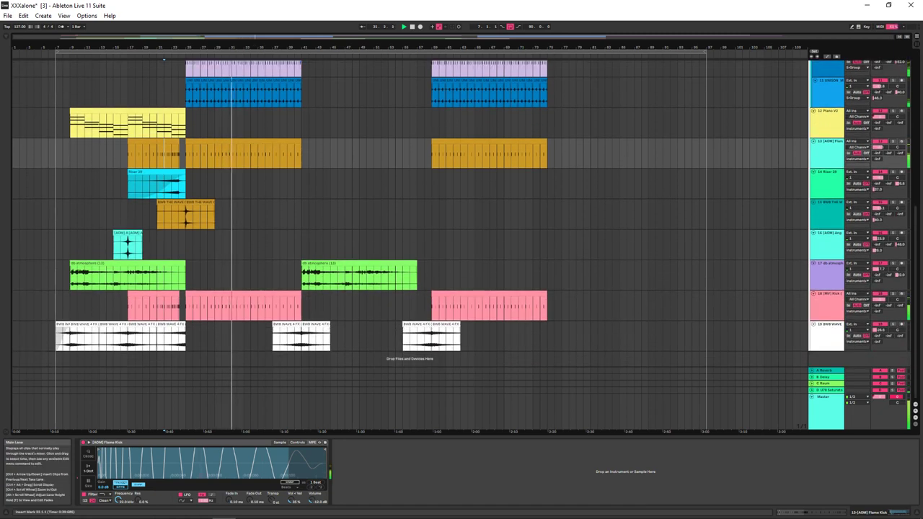
Step: Copy a BWB WAVE 4 FX clip to bar 71 on its track and duplicate it at bar 75
left_click_drag(417, 325, 533, 324)
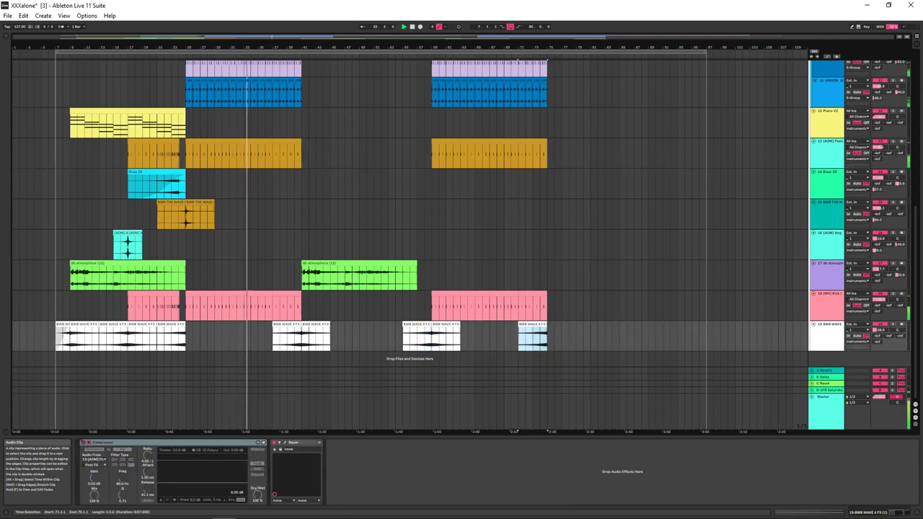
scroll(563, 336, "up", 4)
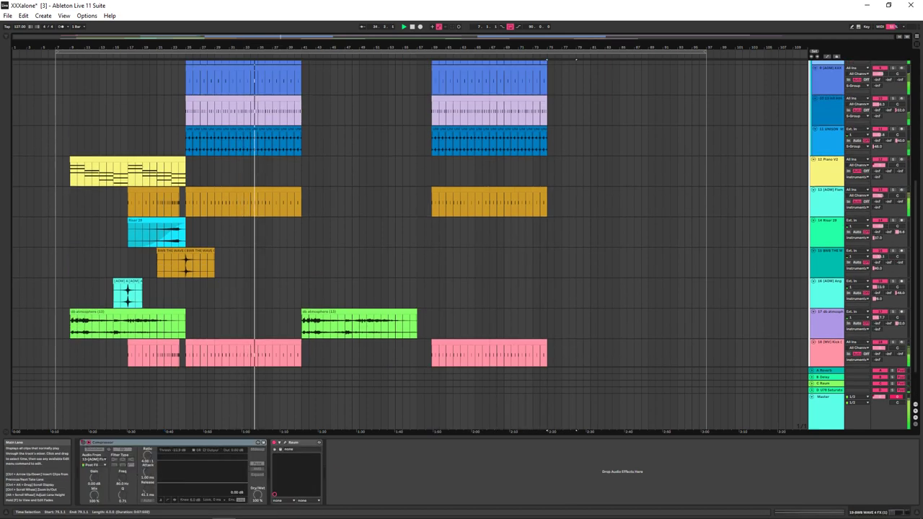
scroll(576, 59, "up", 3)
scroll(576, 60, "down", 4)
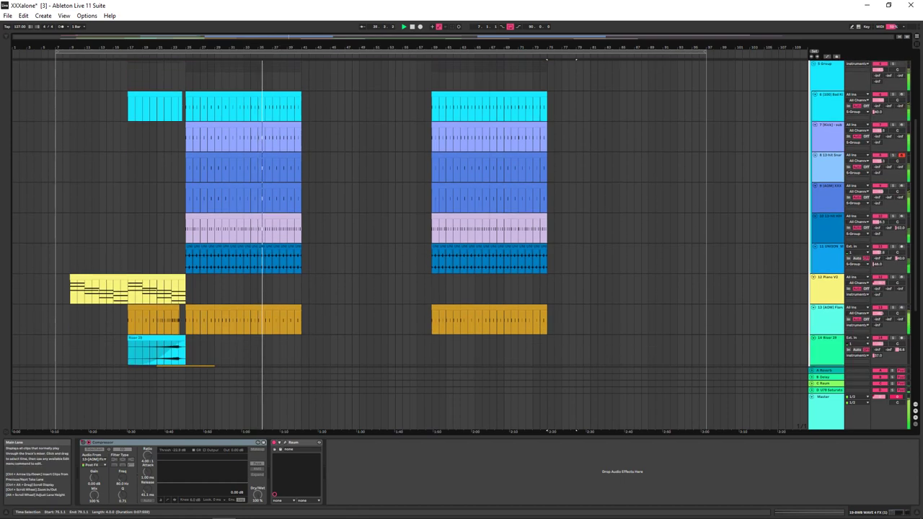
scroll(575, 59, "down", 4)
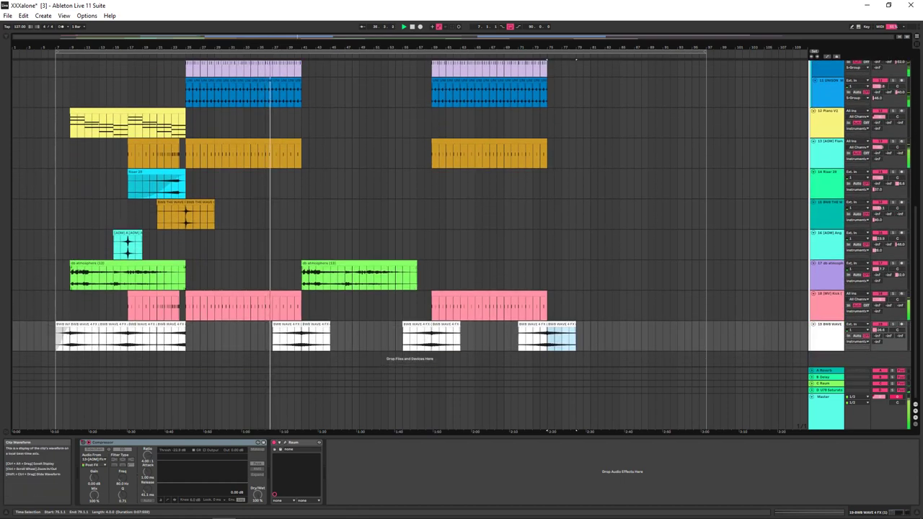
Step: Place the insert marker at bar 37 on the main acapella track and view its effect chain
scroll(576, 59, "up", 8)
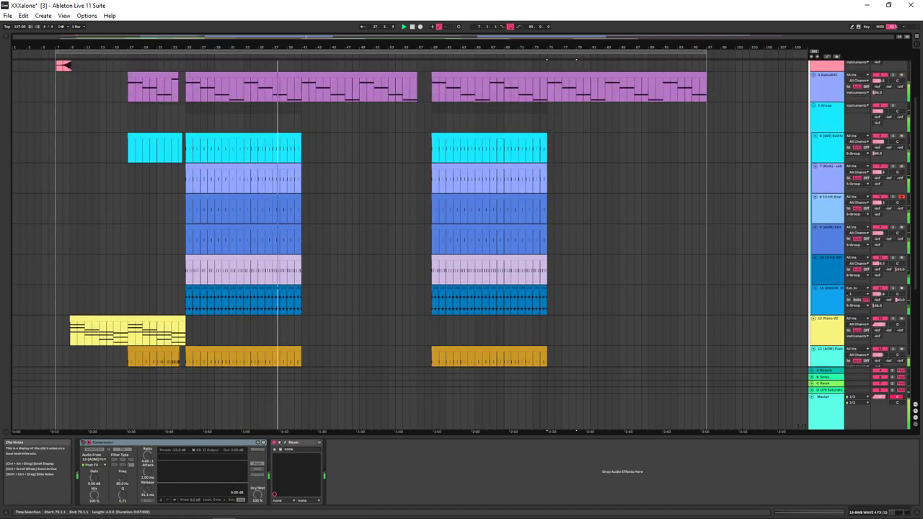
scroll(274, 144, "up", 1)
left_click(272, 114)
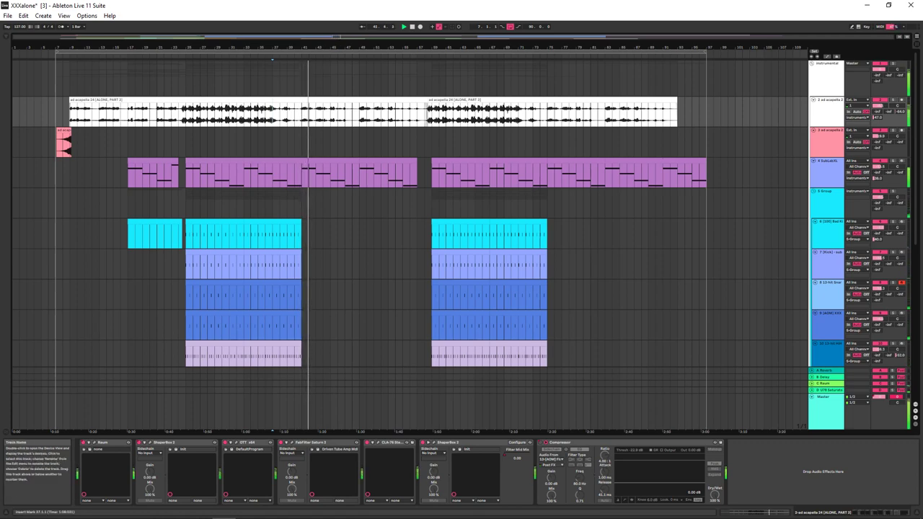
scroll(410, 246, "down", 1)
scroll(411, 245, "up", 1)
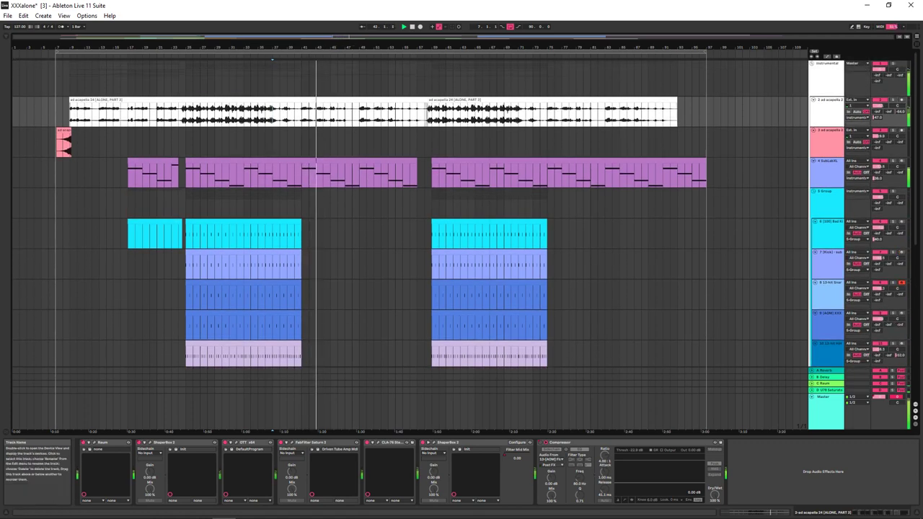
Step: Turn on automation display and show the Raum Device On envelope on the main acapella track
left_click(827, 56)
left_click(827, 105)
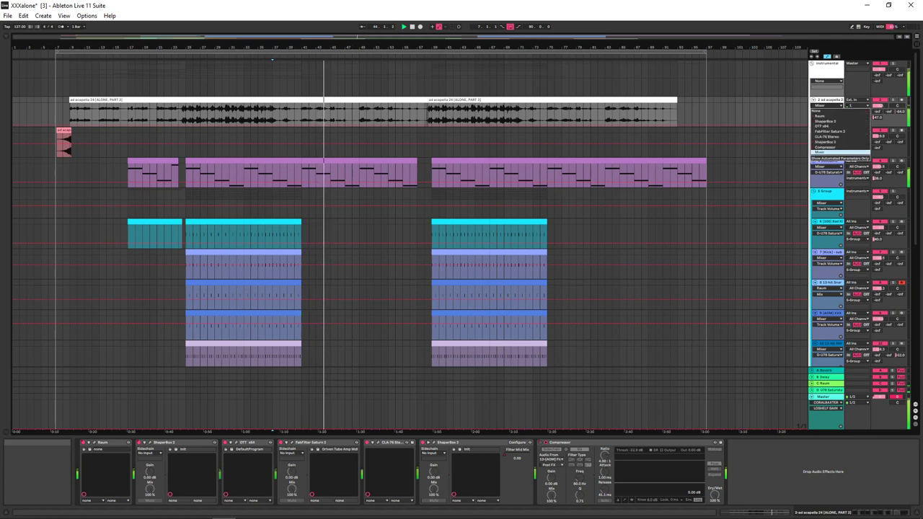
left_click(820, 115)
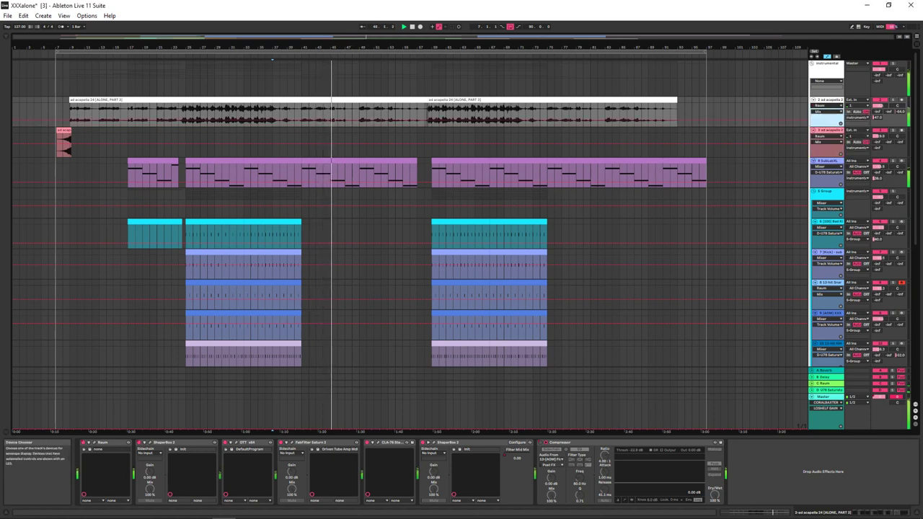
left_click(828, 111)
left_click(823, 117)
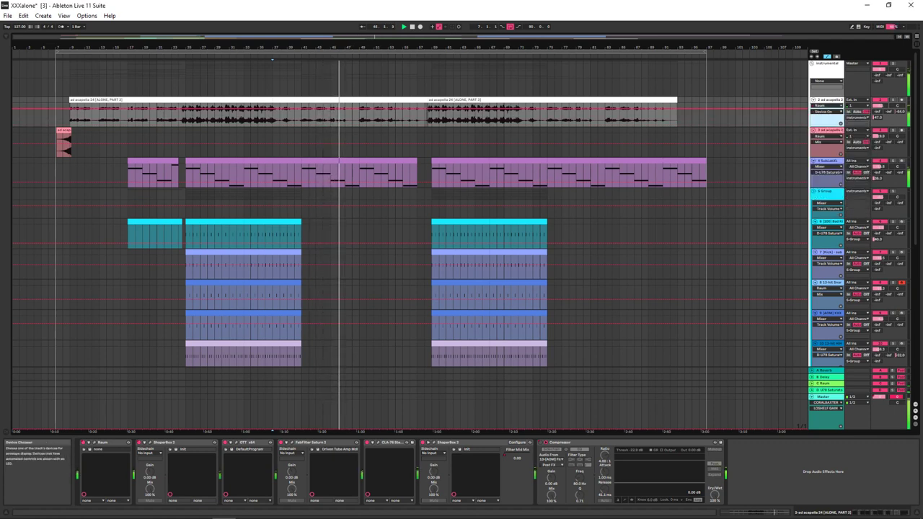
Step: View the ShaperBox 2 Device On and Filter Mix automation envelopes on the main acapella track
left_click(827, 105)
left_click(826, 121)
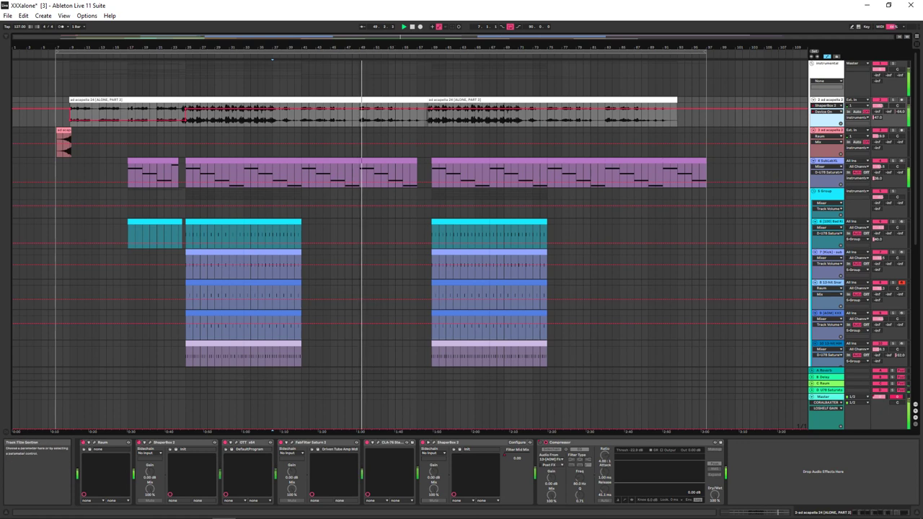
left_click(827, 106)
left_click(826, 142)
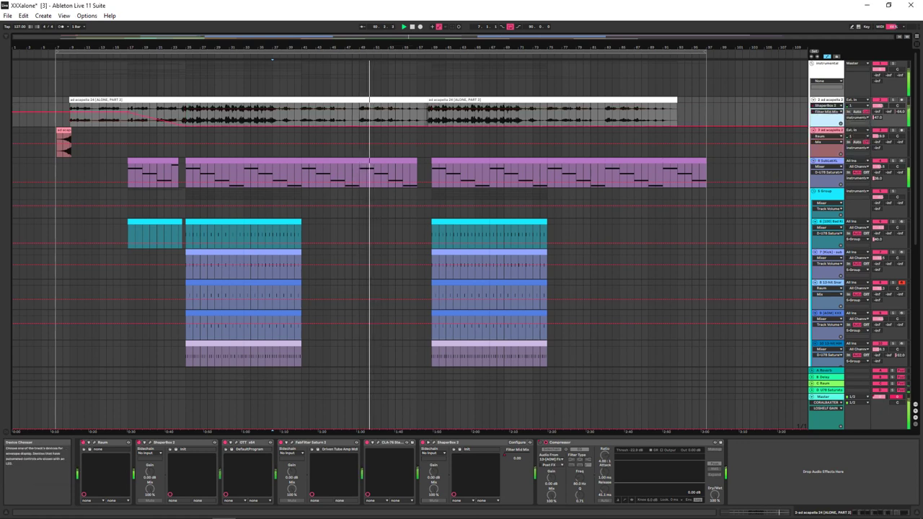
Step: View the Compressor Device On envelope on the main acapella track and turn off the automation display
left_click(827, 105)
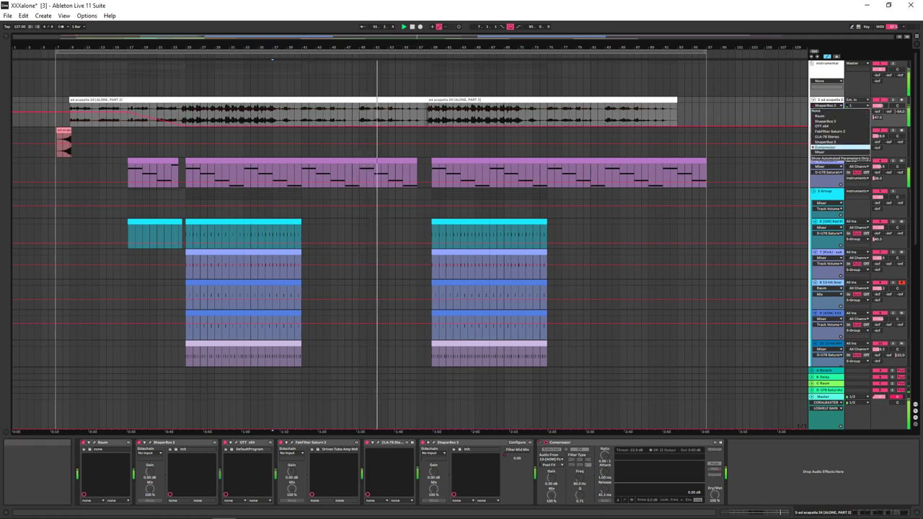
left_click(826, 147)
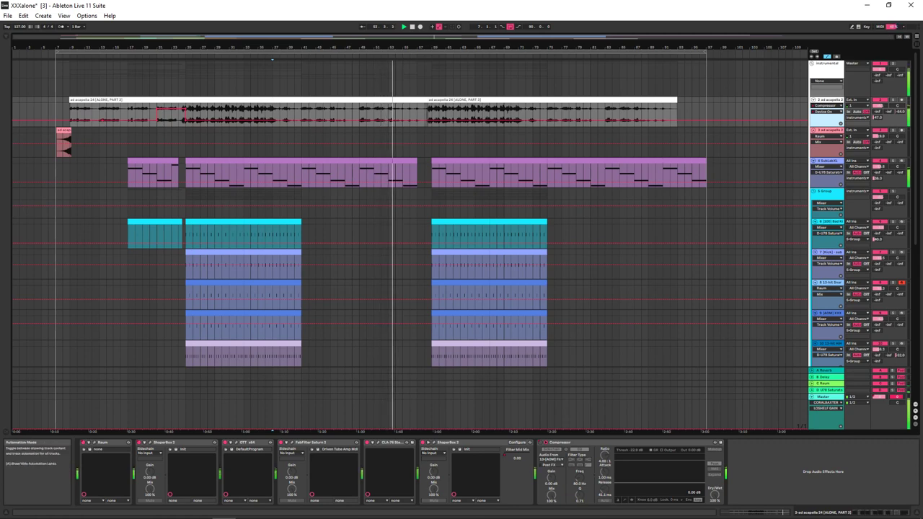
key("a")
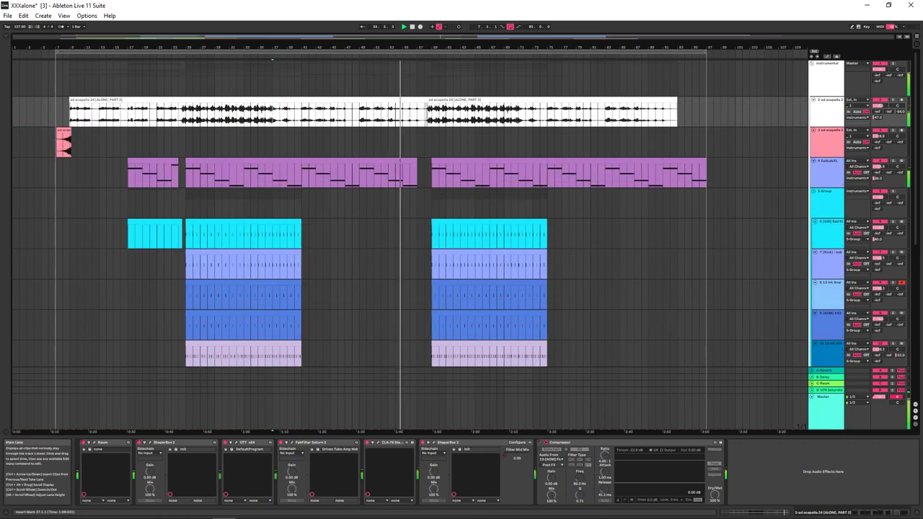
Step: View the device chains of the C Raum and D U78 Saturator return tracks
scroll(409, 231, "down", 1)
left_click(826, 383)
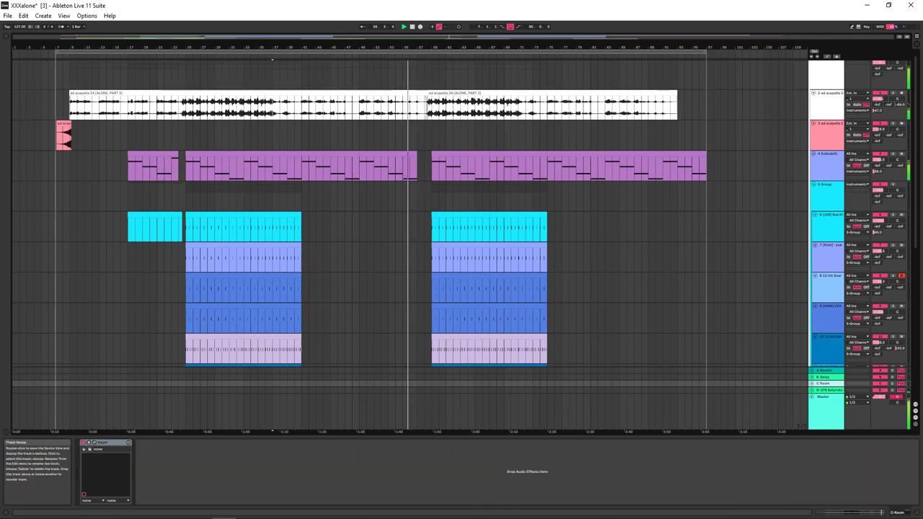
left_click(828, 391)
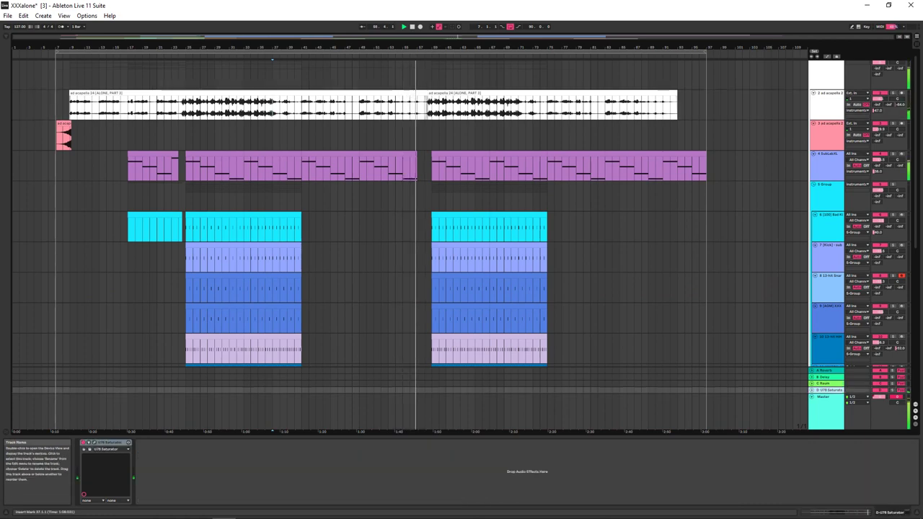
scroll(828, 390, "down", 1)
Step: Show the mixer in Session View with the browser hidden, and fold and unfold the drum group track
key("Tab")
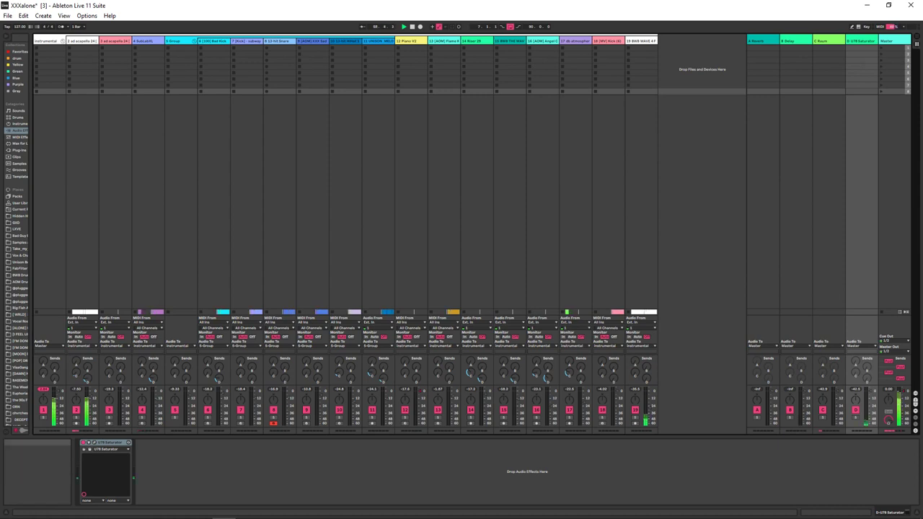
key("ctrl+alt+b")
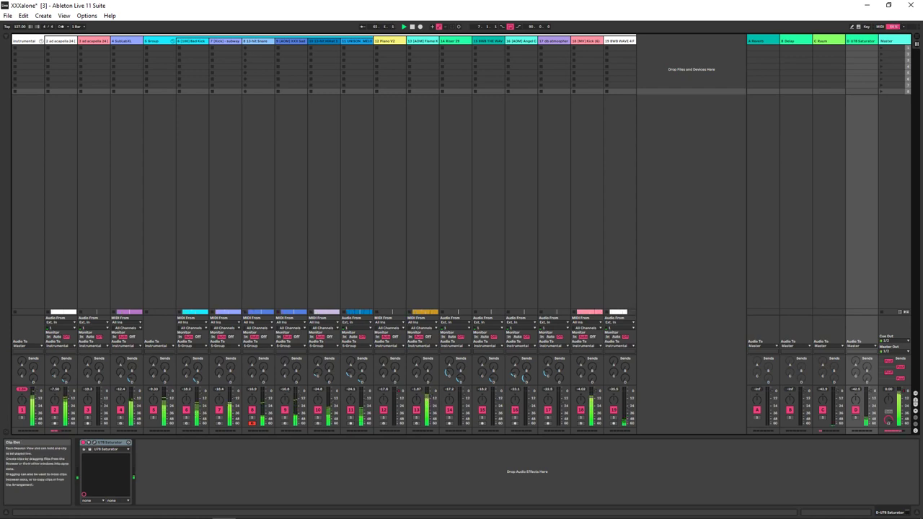
left_click(172, 40)
left_click(172, 40)
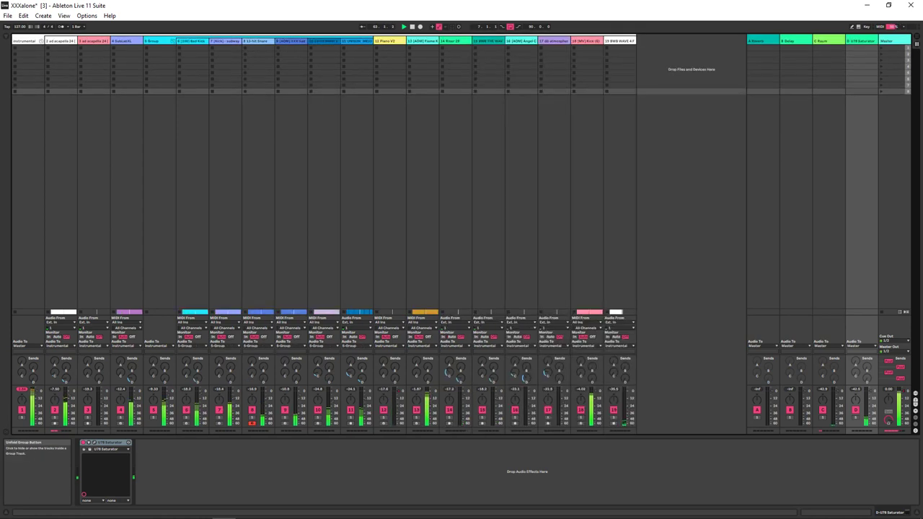
Step: Inspect the Master track's effect chain, viewing the Gullfoss and FabFilter Pro-L 2 plug-in windows and closing them
left_click(888, 41)
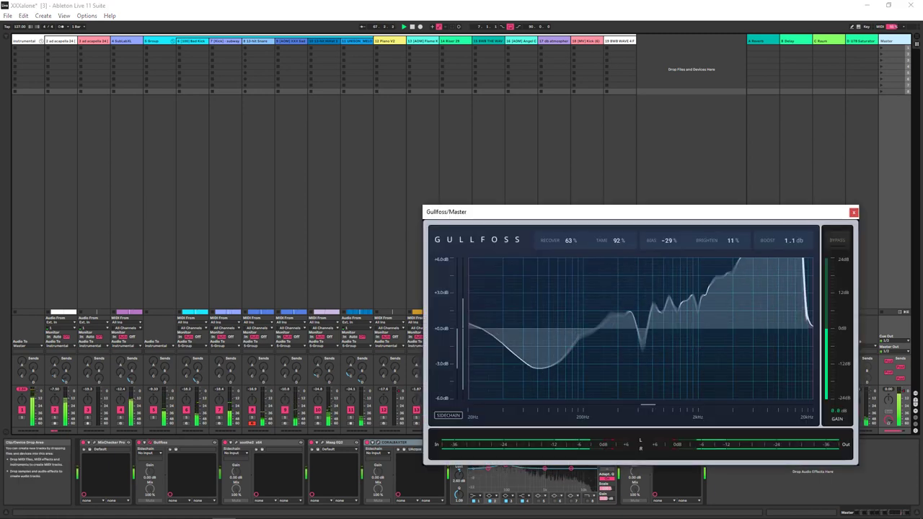
left_click(854, 212)
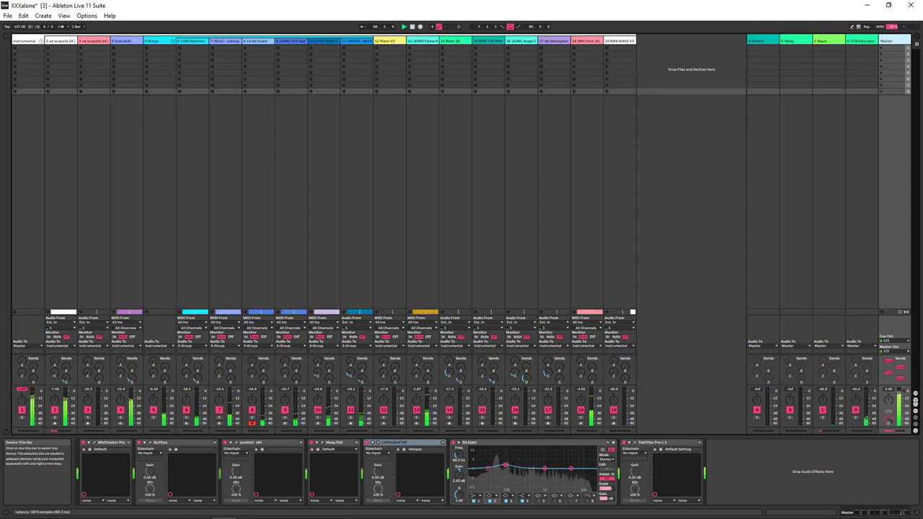
left_click(633, 442)
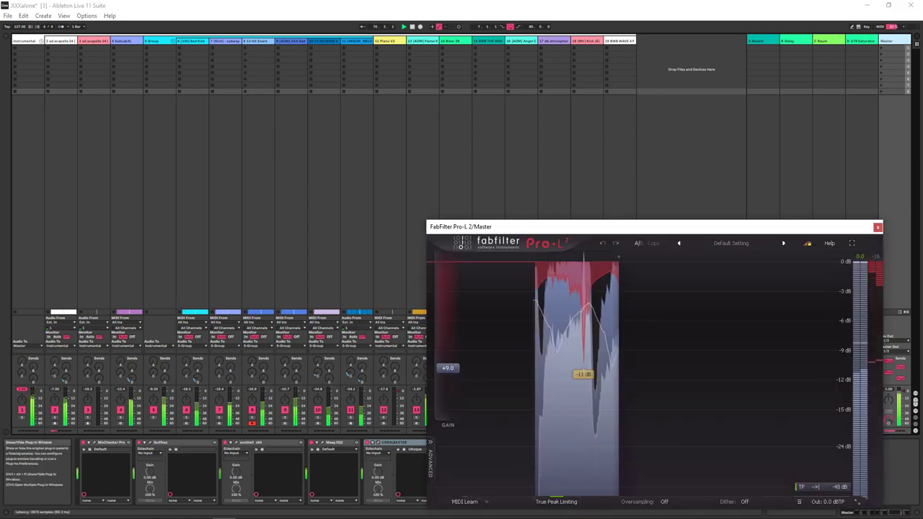
left_click(878, 228)
Step: Return to Arrangement View and fold the instrumental group track
key("Tab")
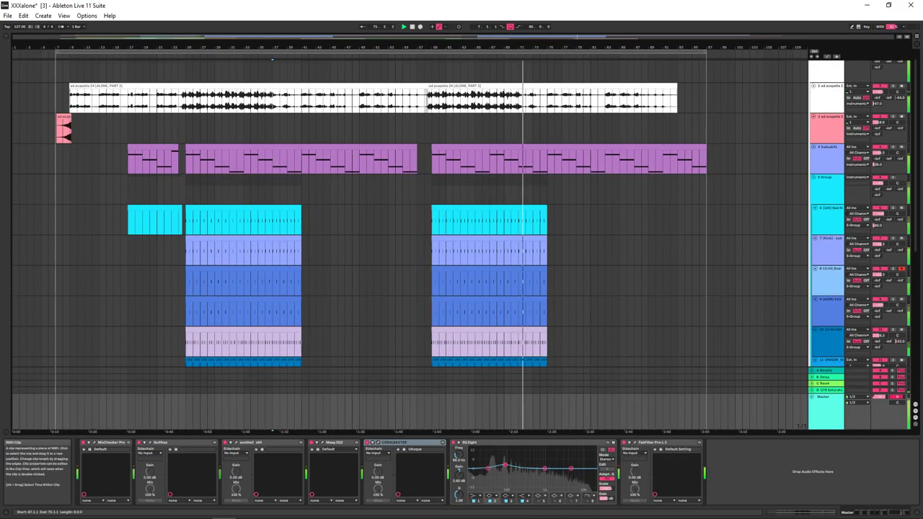
scroll(519, 240, "down", 3)
scroll(519, 240, "up", 3)
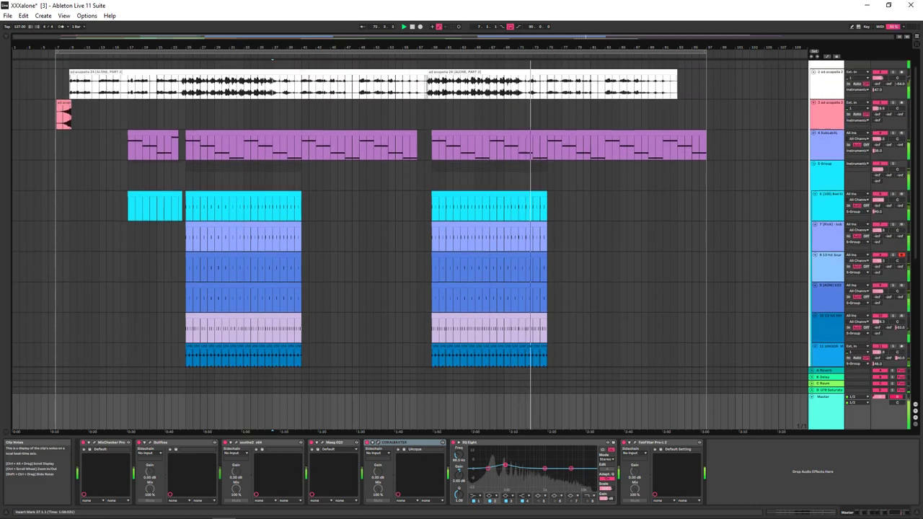
scroll(496, 239, "up", 1)
left_click(811, 63)
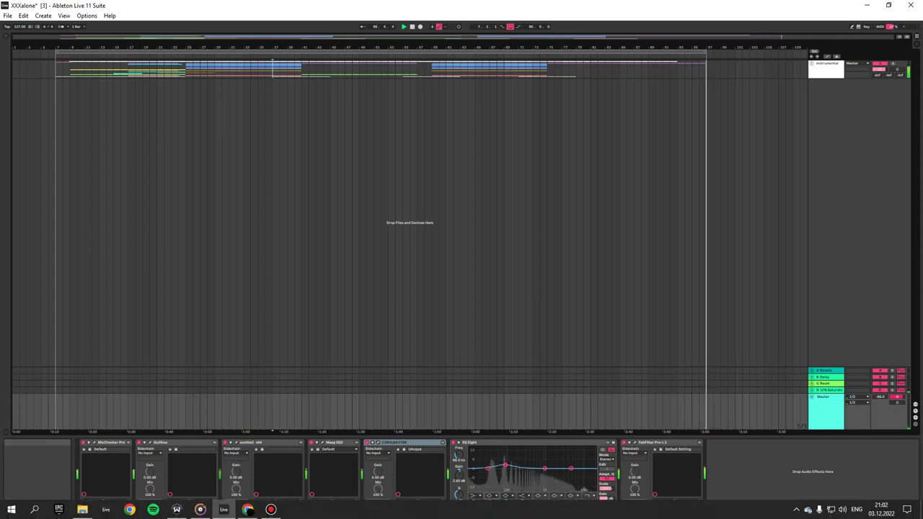
left_click(272, 510)
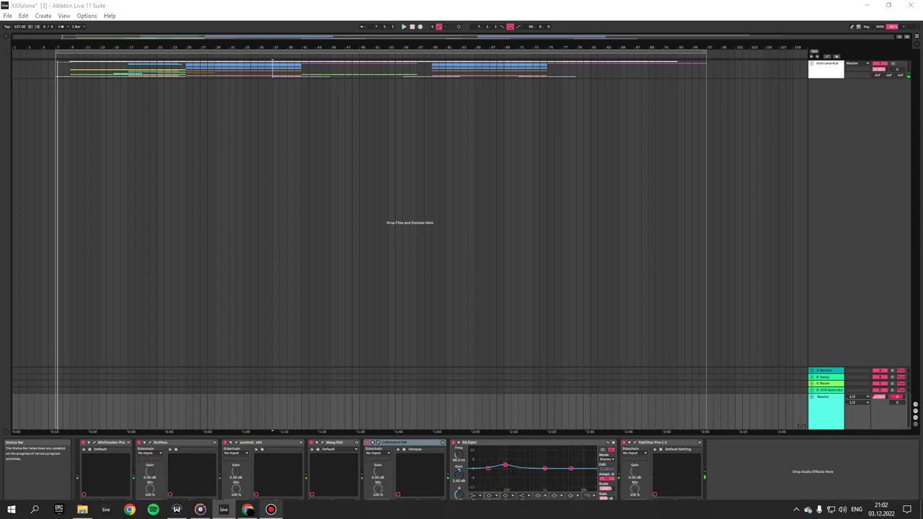